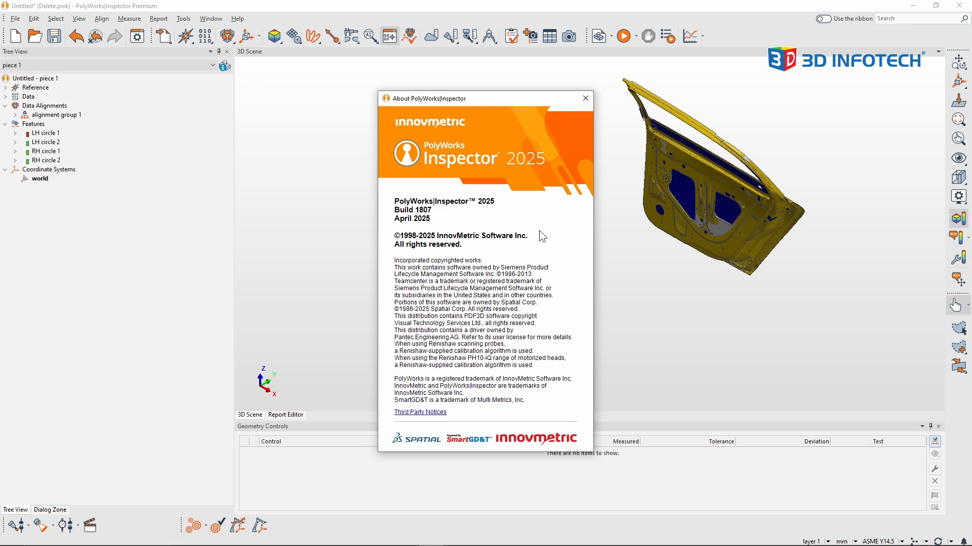
Close the version information window and examine the deviations of RH circle 1 up close, looking along the X axis.
click(586, 99)
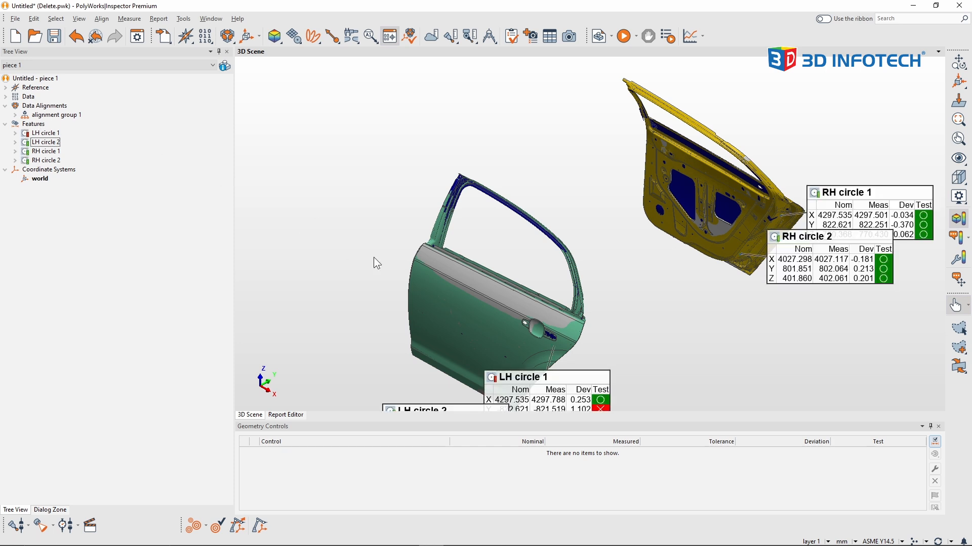
drag(374, 257, 469, 275)
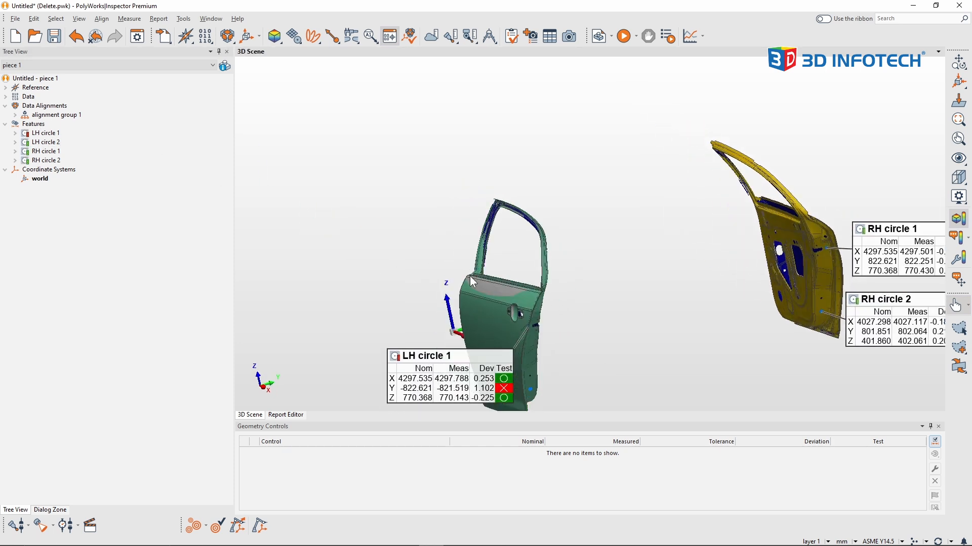
click(270, 392)
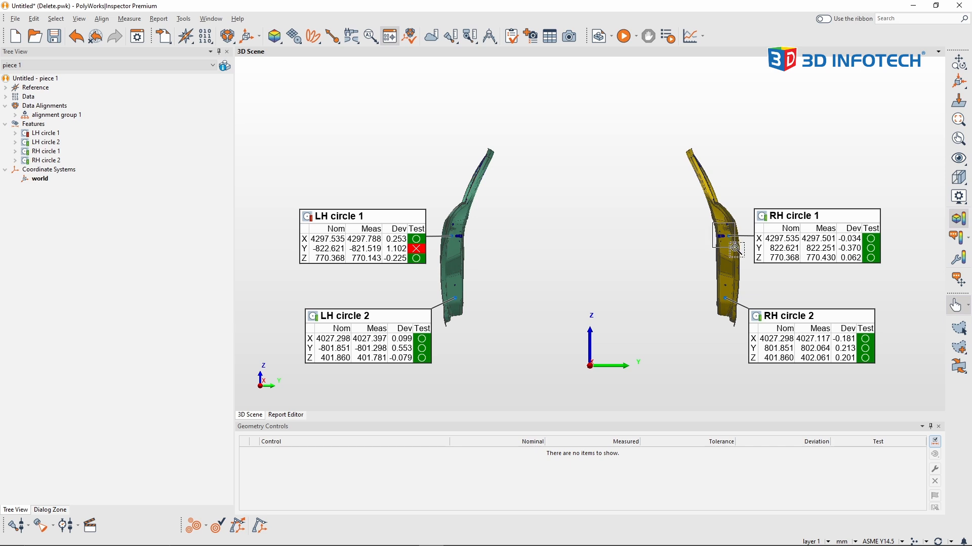
scroll(739, 254, up, 5)
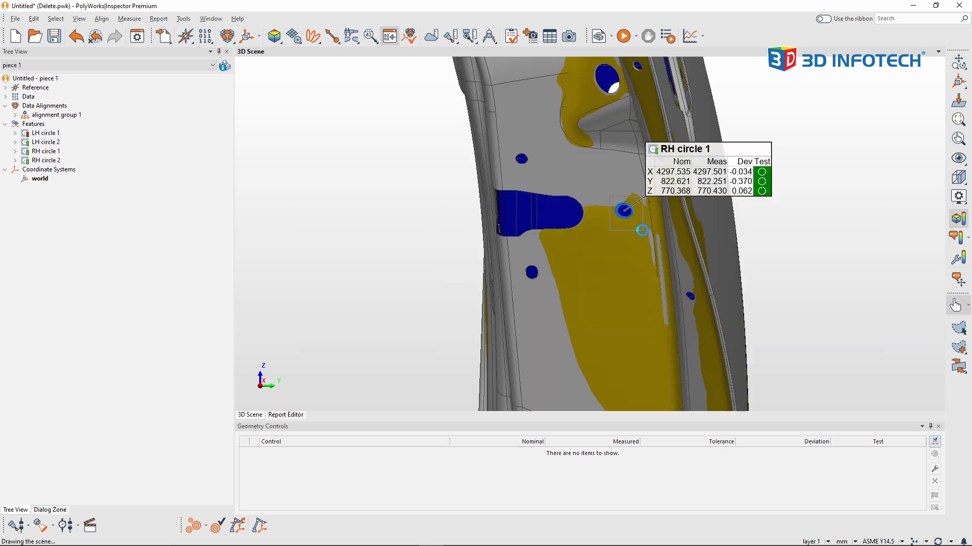
scroll(626, 215, up, 5)
middle_drag(648, 296, 699, 295)
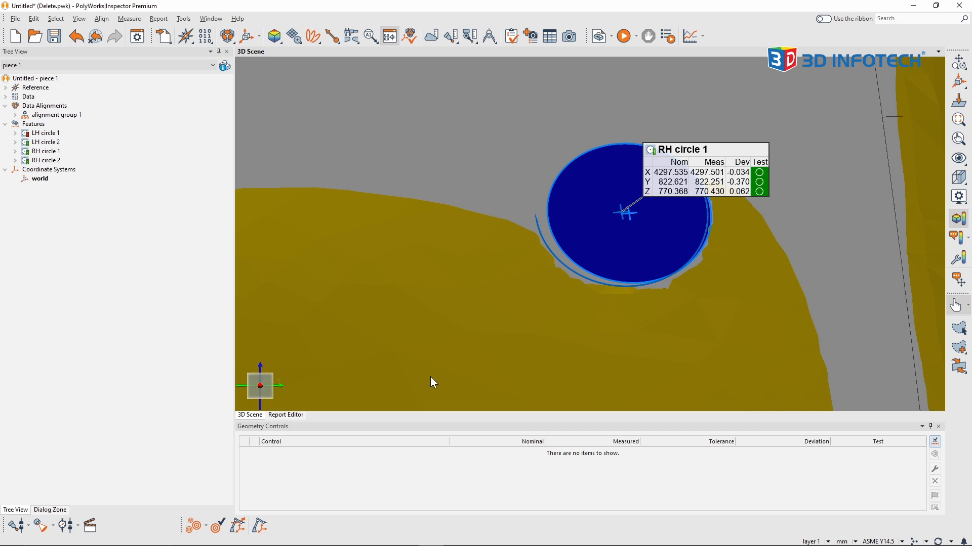
mouse_move(718, 187)
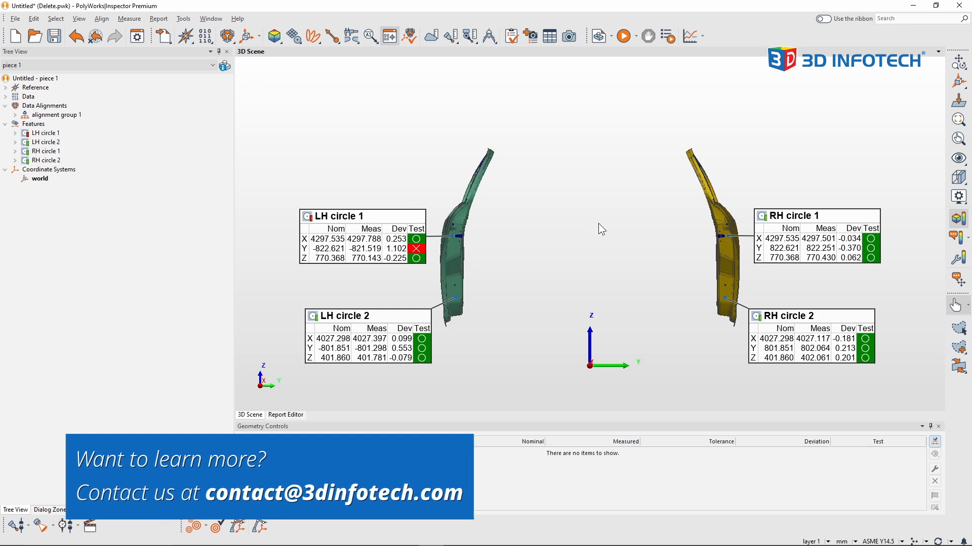
Examine the measured and nominal outlines of LH circle 1 up close, then return to a view of both doors.
drag(444, 222, 464, 251)
drag(554, 213, 577, 241)
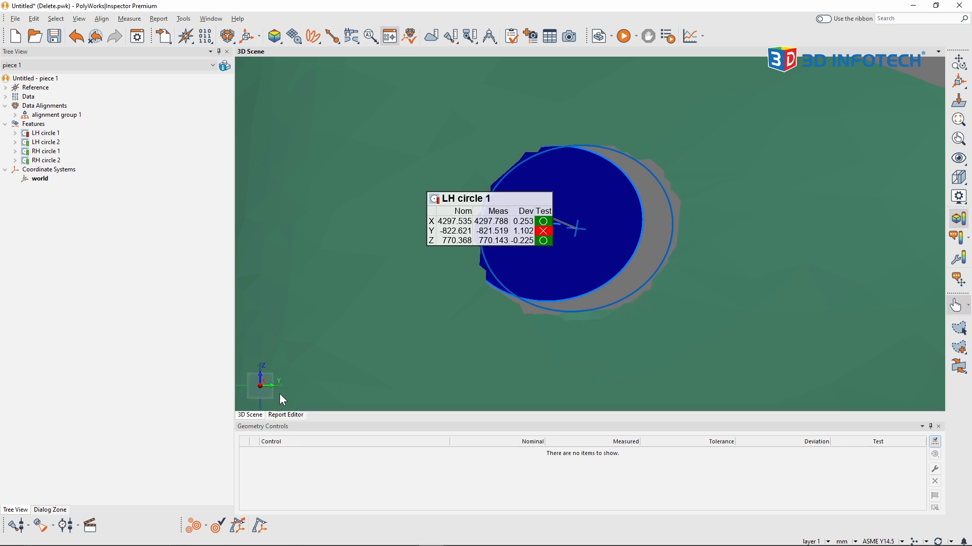
mouse_move(526, 242)
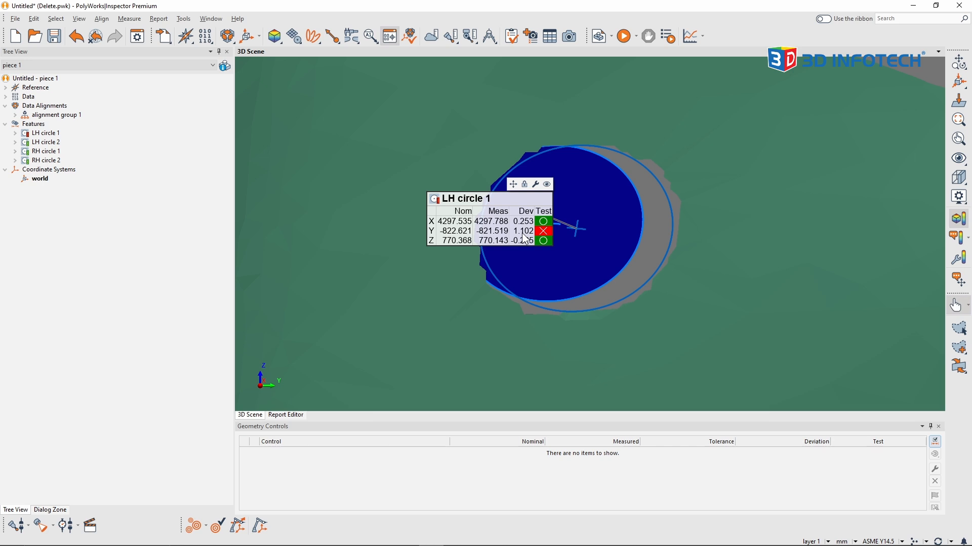
key(f)
scroll(466, 245, down, 1)
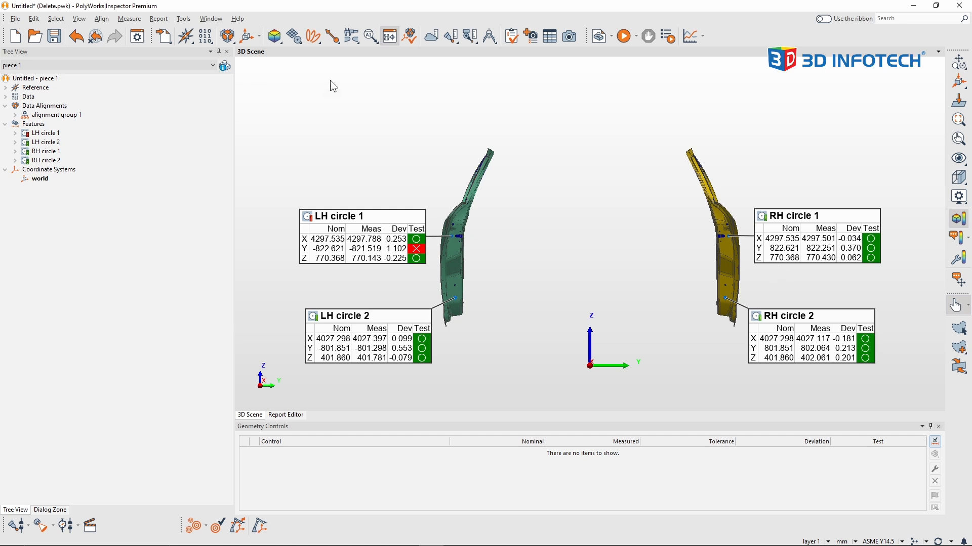
Switch the interface from classic menus to the ribbon.
click(184, 19)
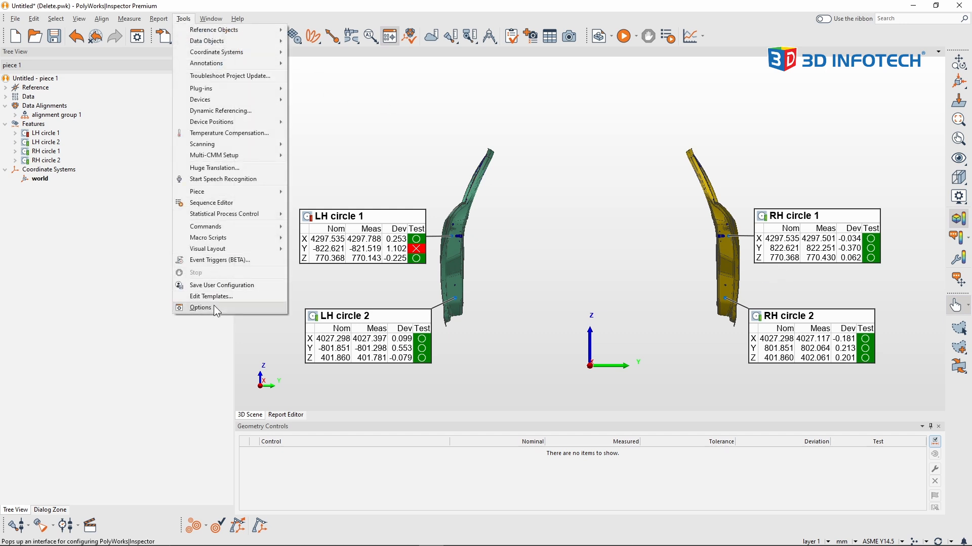
click(559, 230)
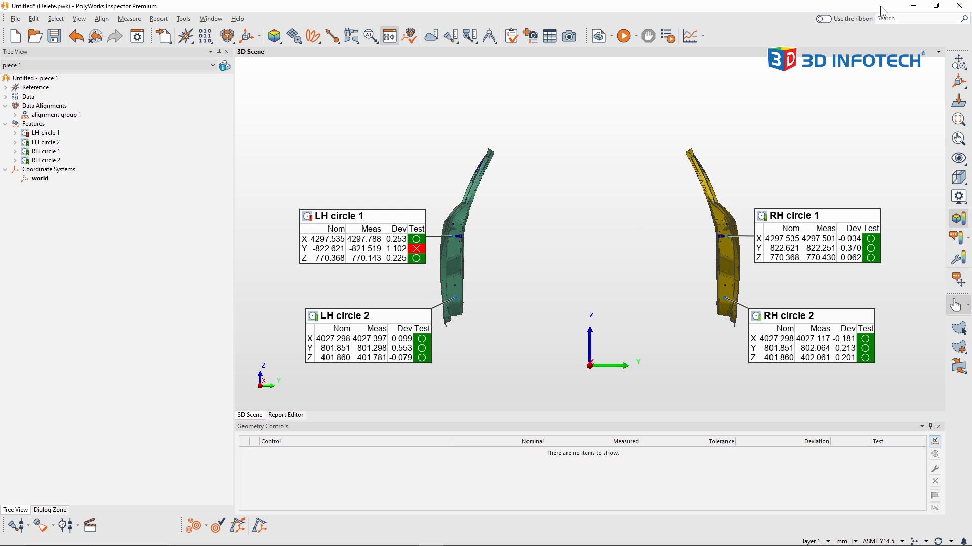
click(824, 19)
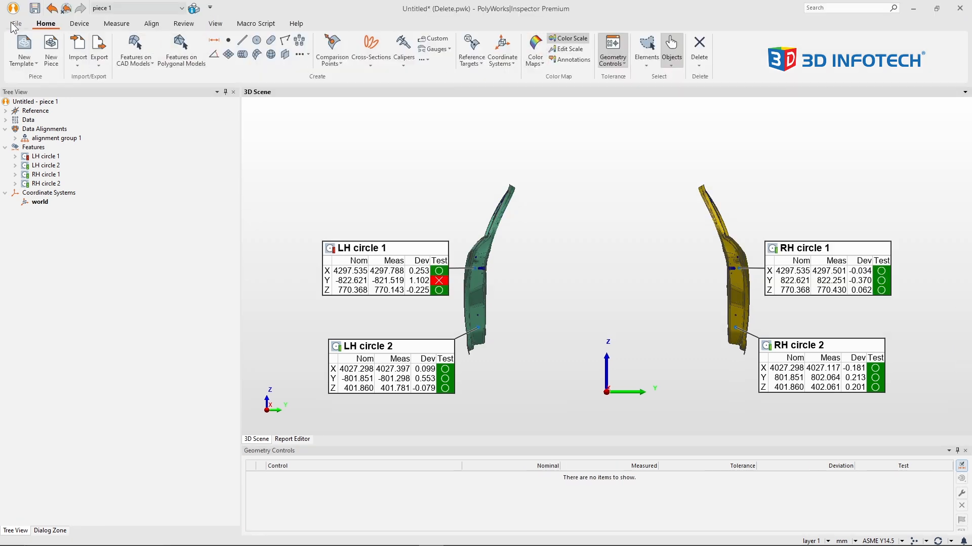
Enable deviation direction flags in the annotation formatting options and apply the change.
click(16, 24)
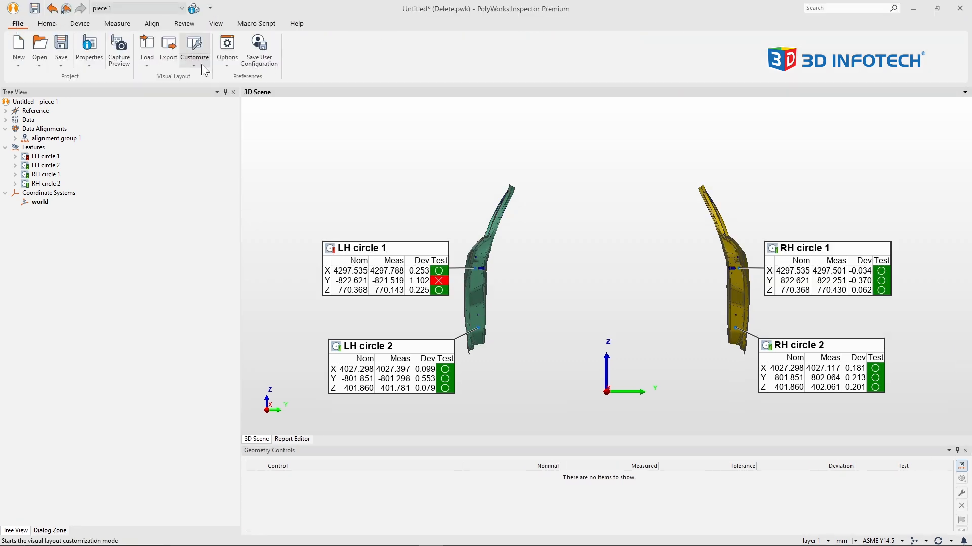
click(231, 49)
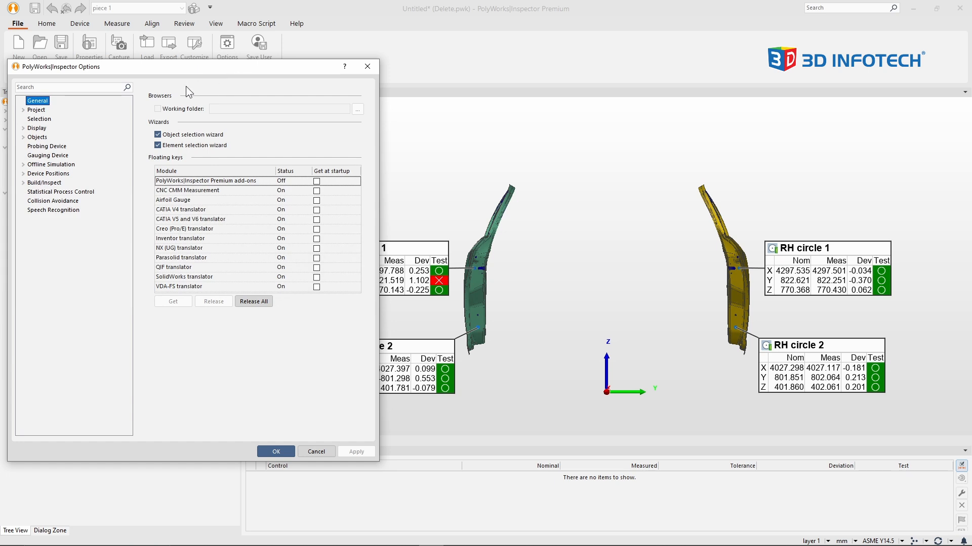
click(24, 129)
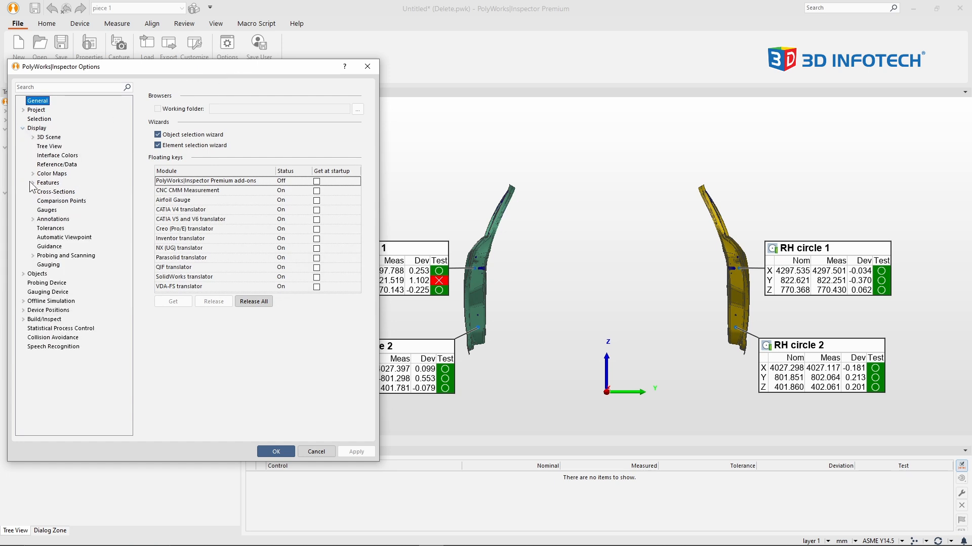
click(34, 219)
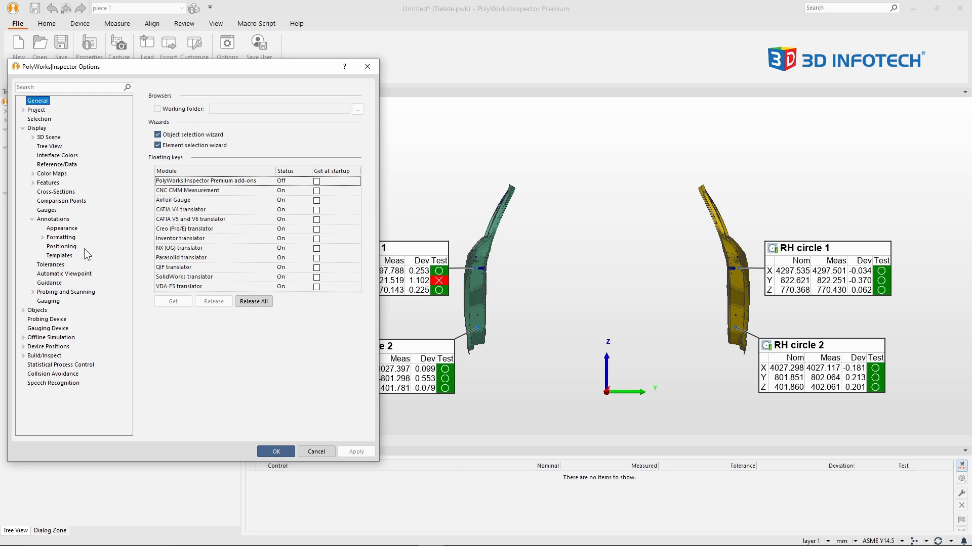
click(72, 241)
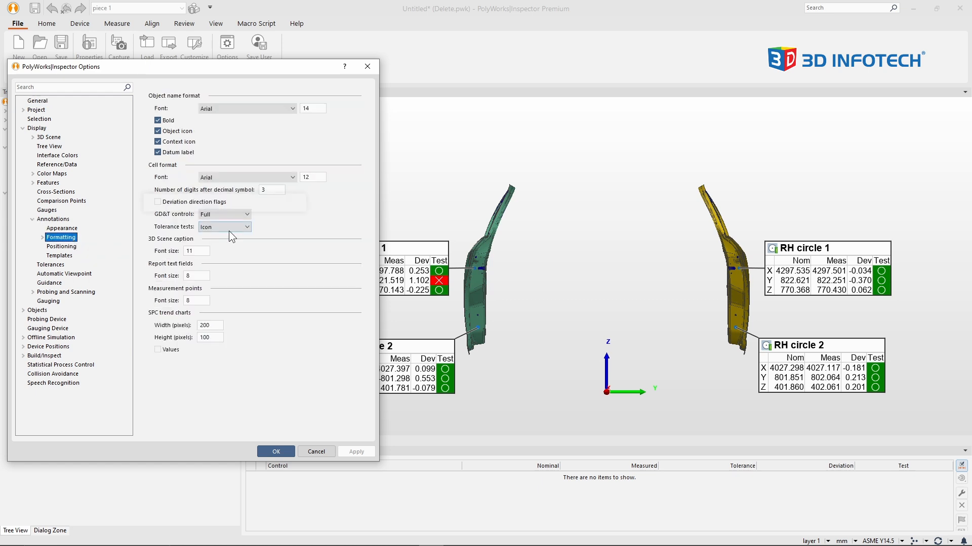
click(158, 202)
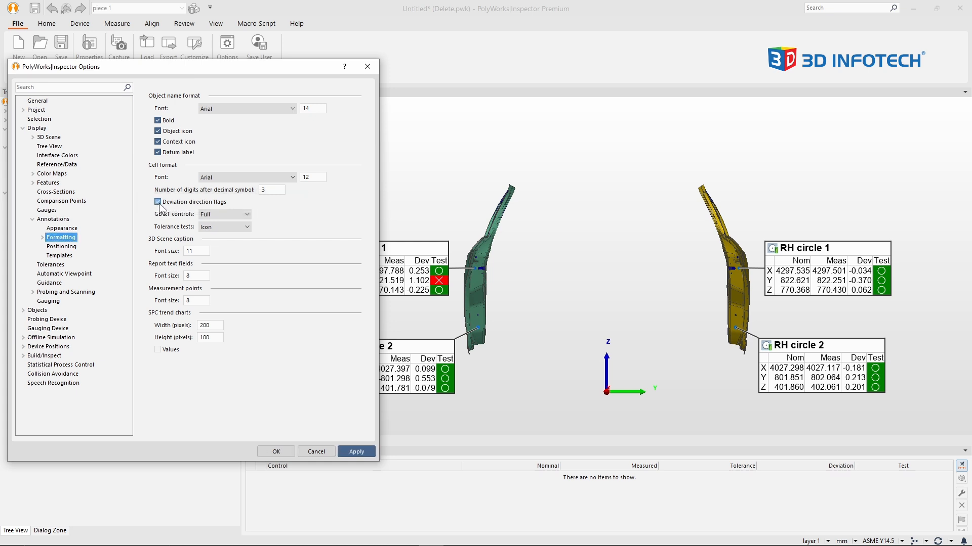
click(356, 452)
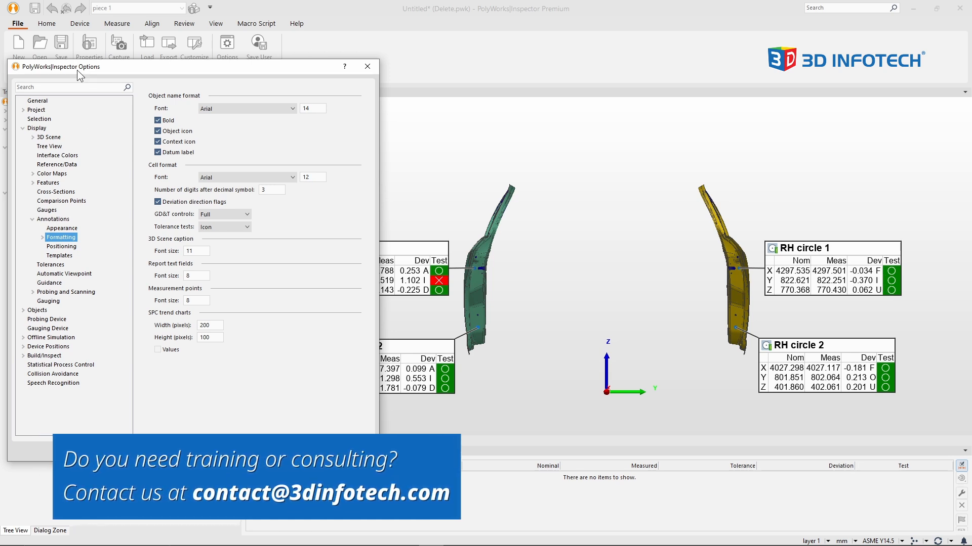
In the deviation direction flag options, set the Y flags to IN toward origin and OUT away from origin.
click(23, 310)
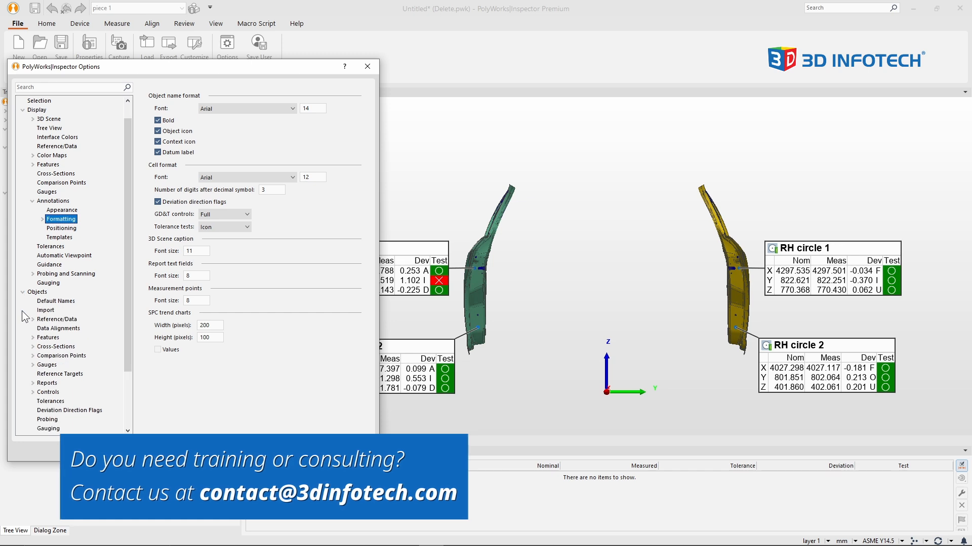
scroll(64, 370, down, 3)
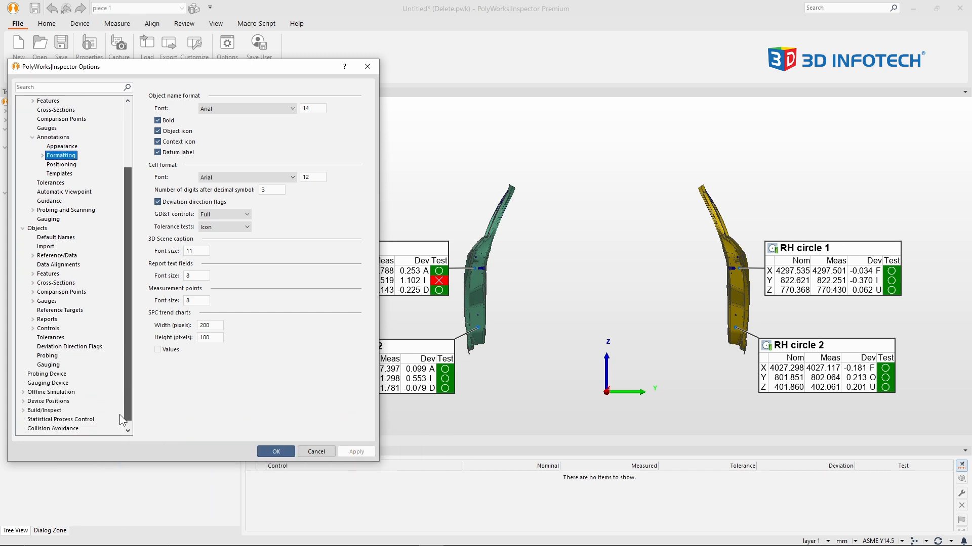
click(58, 348)
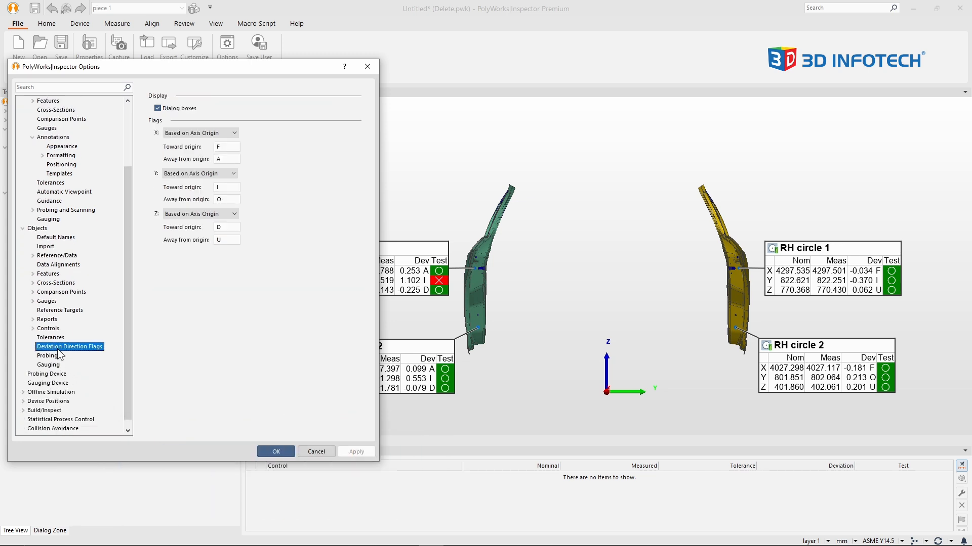
click(228, 187)
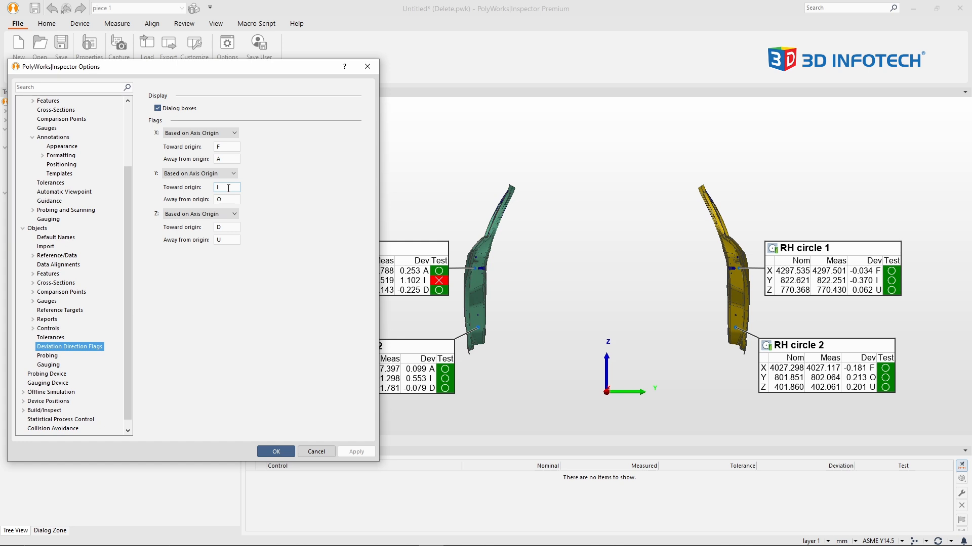
text(N)
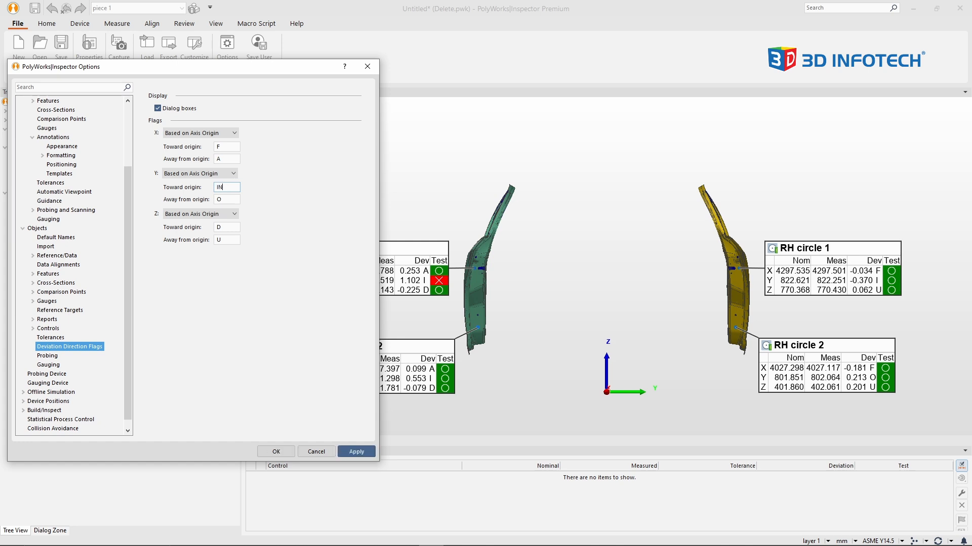
key(Tab)
text(OUT)
Set the X deviation flags to FWD toward origin and AFT away from origin.
click(231, 146)
text(WD)
click(235, 159)
text(FT)
Set the Z deviation flags to DWN toward origin and UP away from origin, and apply the flag settings.
click(233, 228)
text(WN)
click(234, 241)
click(344, 451)
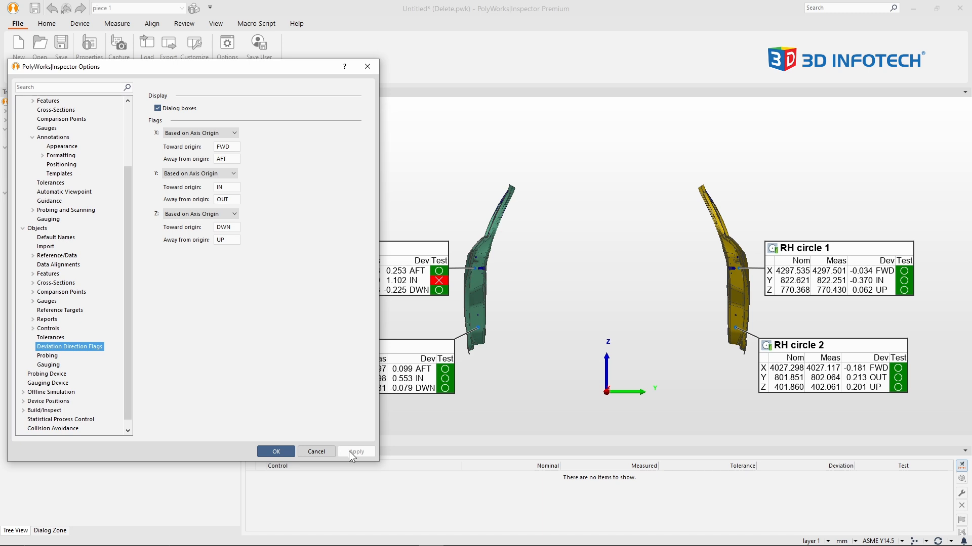
In the object control options, enable reporting positive values for Y deviations away from the origin and apply the change.
mouse_move(554, 332)
middle_down()
mouse_move(568, 330)
mouse_move(571, 342)
middle_up()
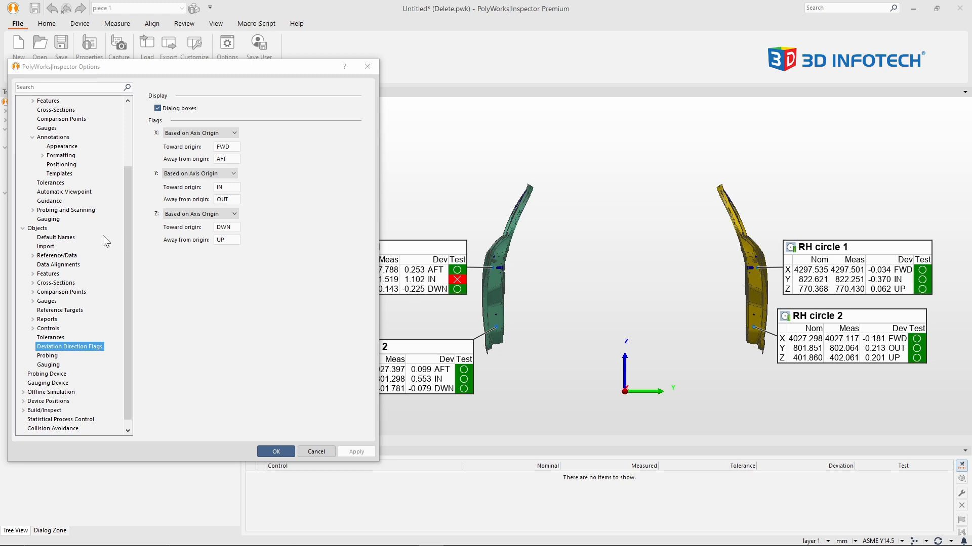
click(26, 228)
click(23, 310)
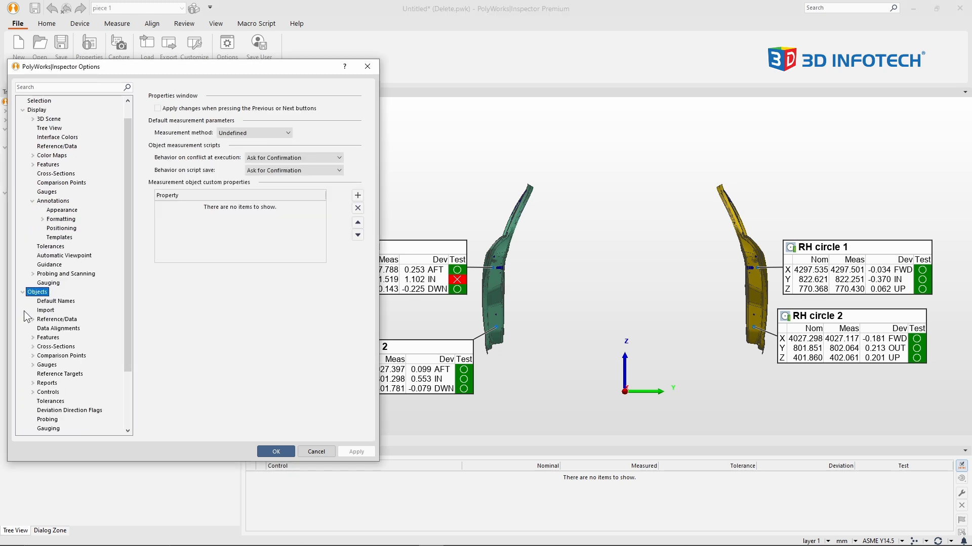
drag(126, 358, 121, 417)
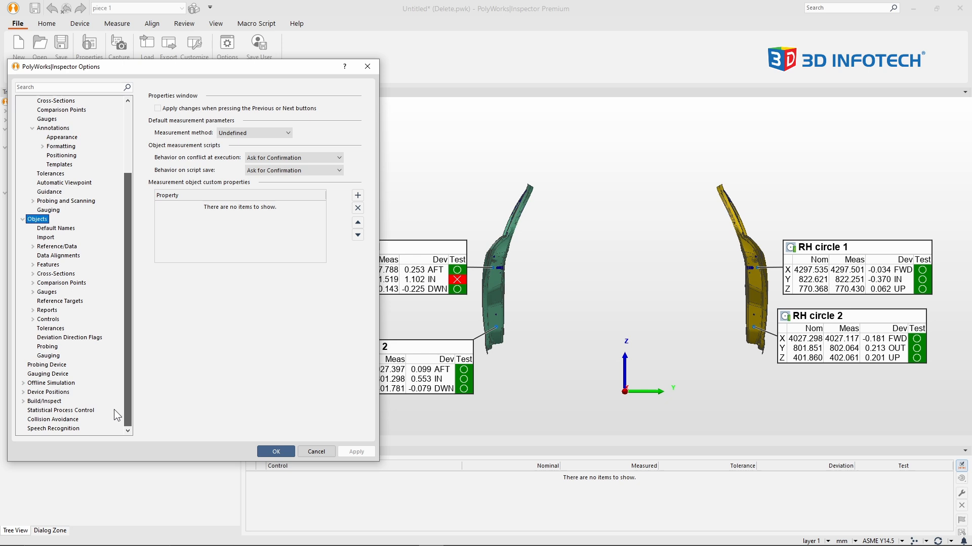
click(49, 319)
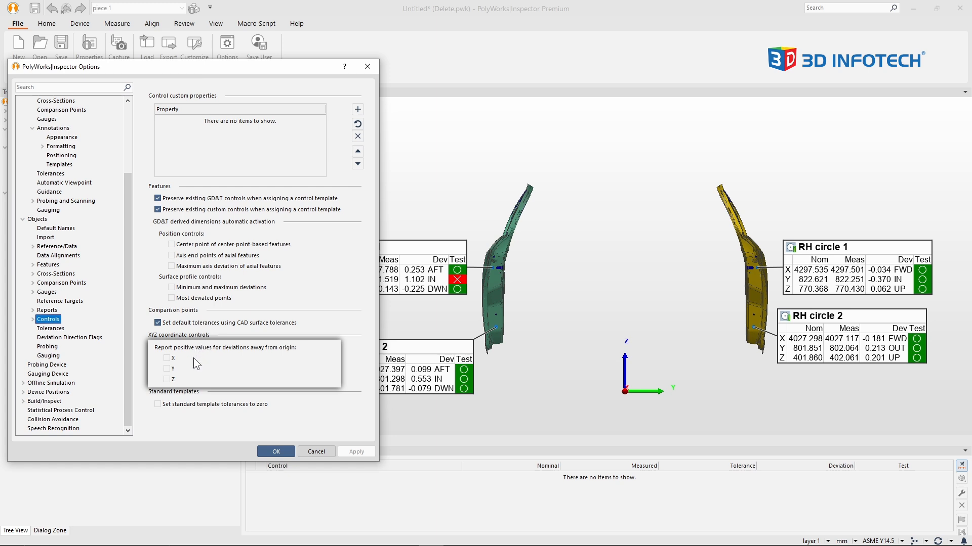
click(170, 371)
click(356, 453)
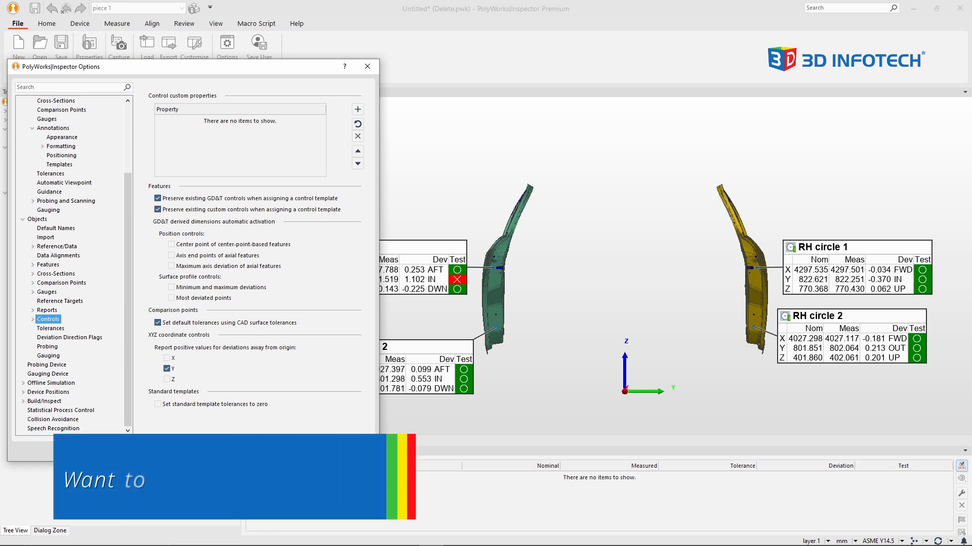